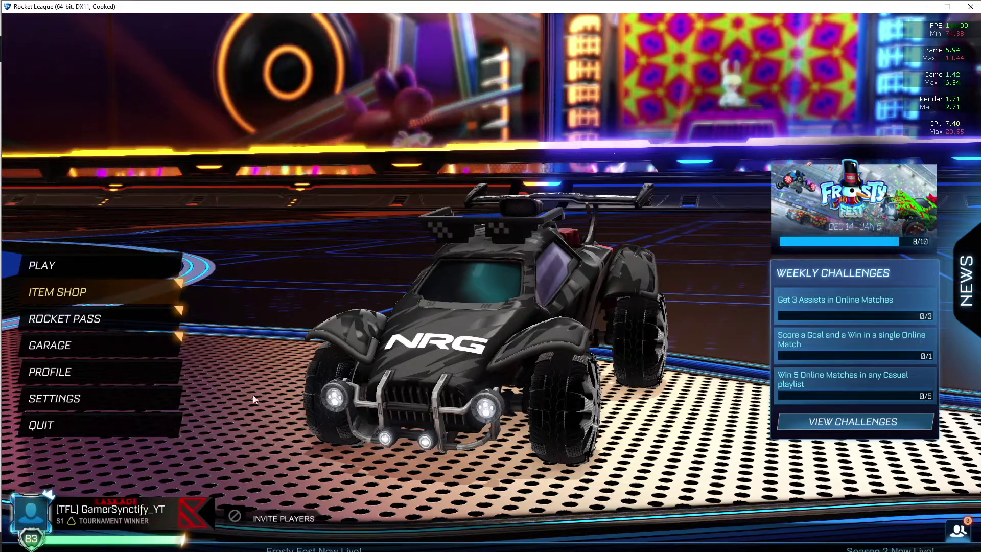
Support a creator from the Item Shop by entering and confirming their creator code.
key(Return)
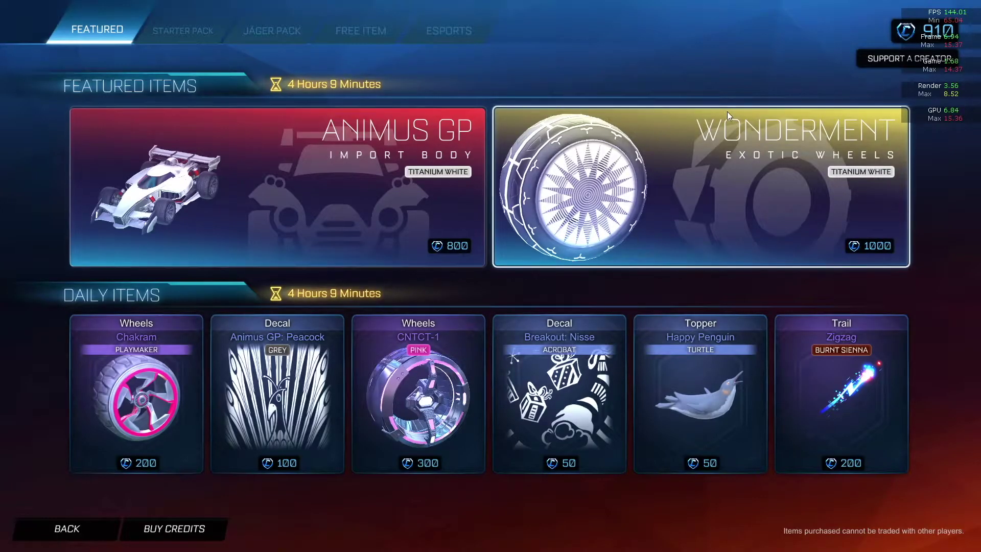
click(944, 61)
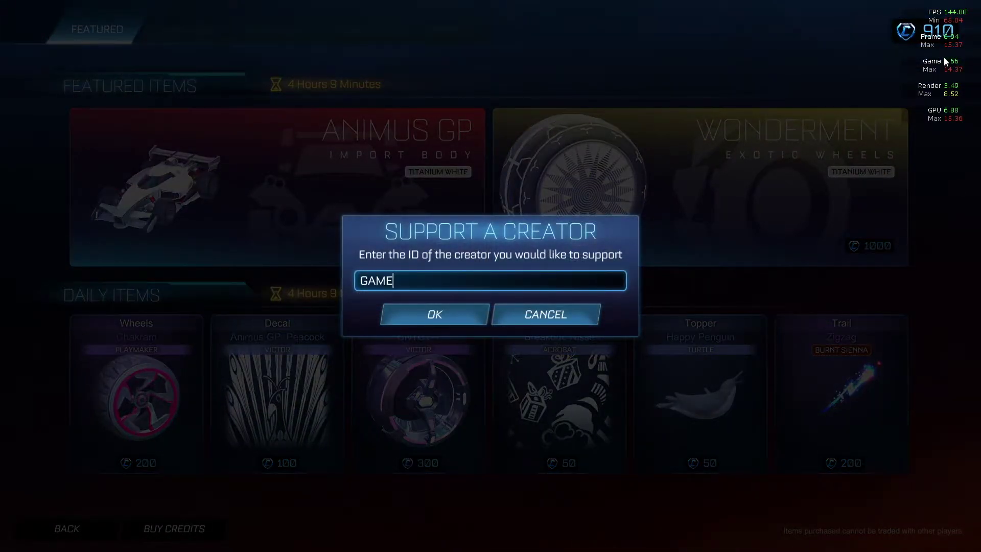
text(RSYNCTIFY_YT)
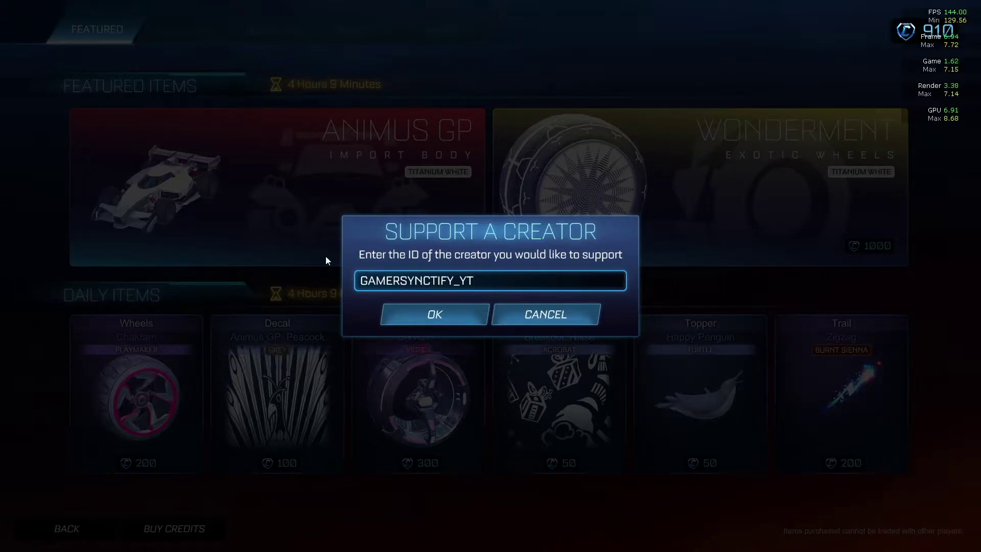
click(405, 320)
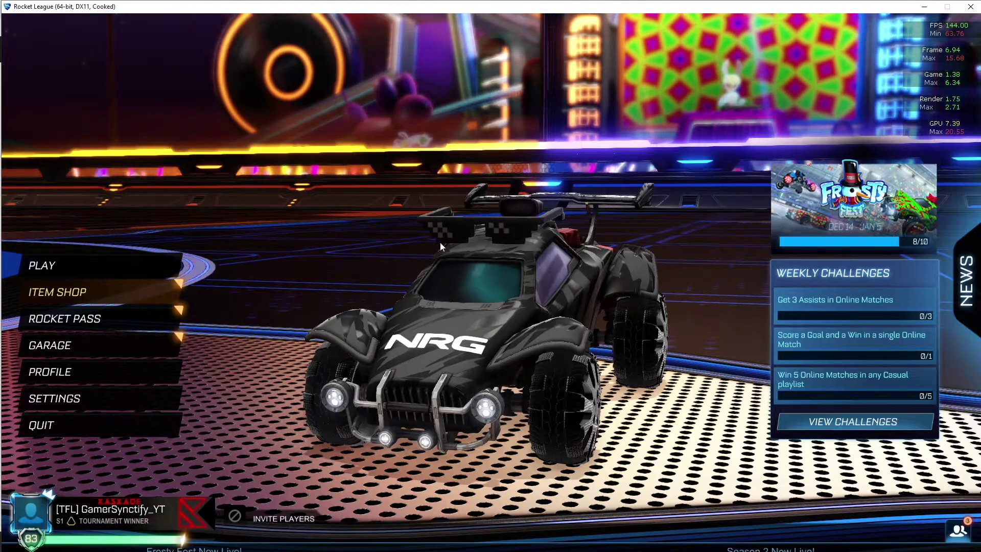
Switch to Chrome and download BakkesModSetup.zip (7.8 MB) from bakkesmod.com's download page.
key(super)
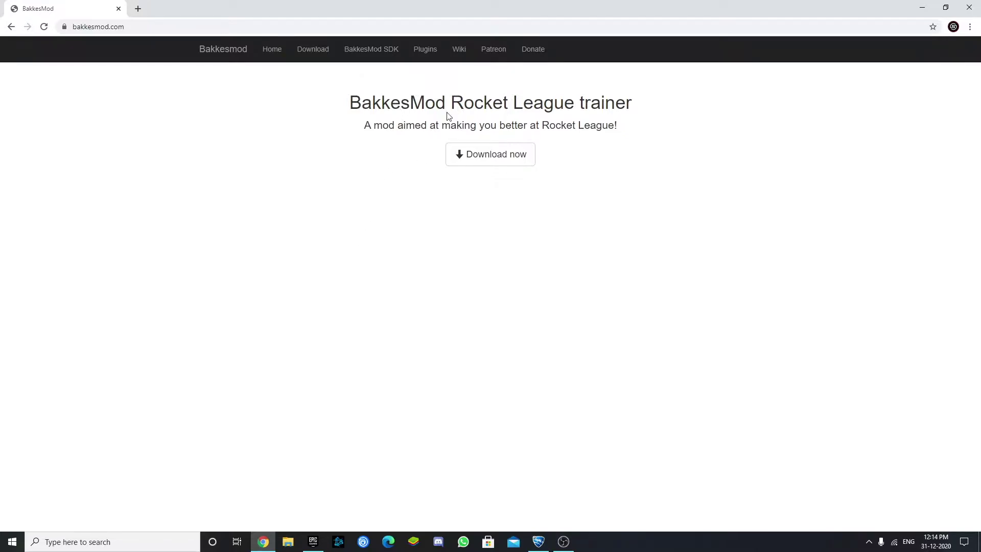
click(468, 158)
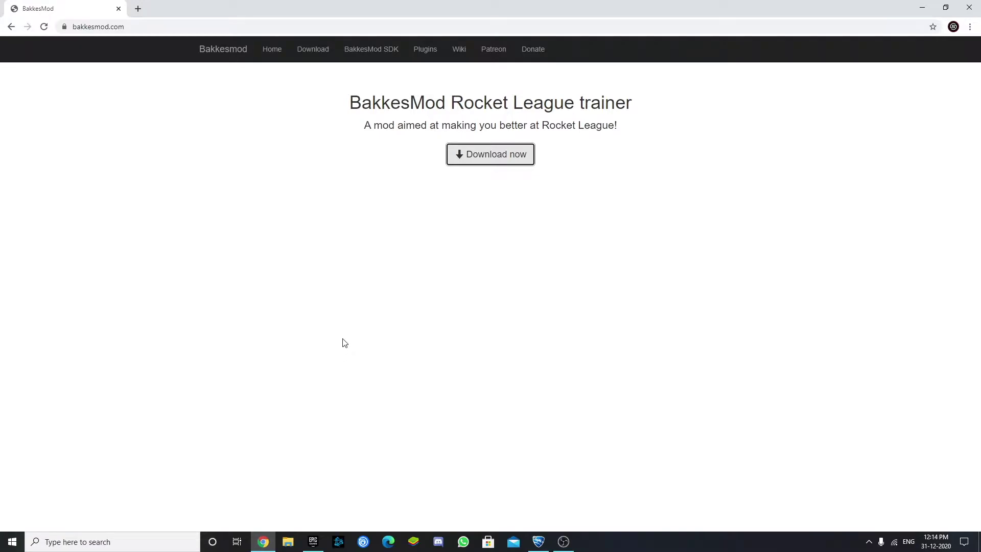
click(495, 163)
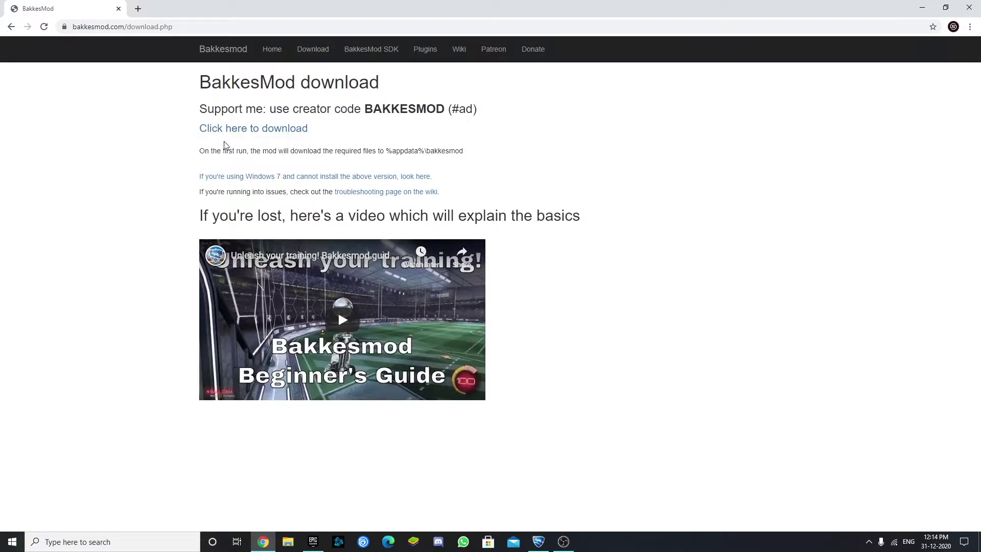
click(246, 134)
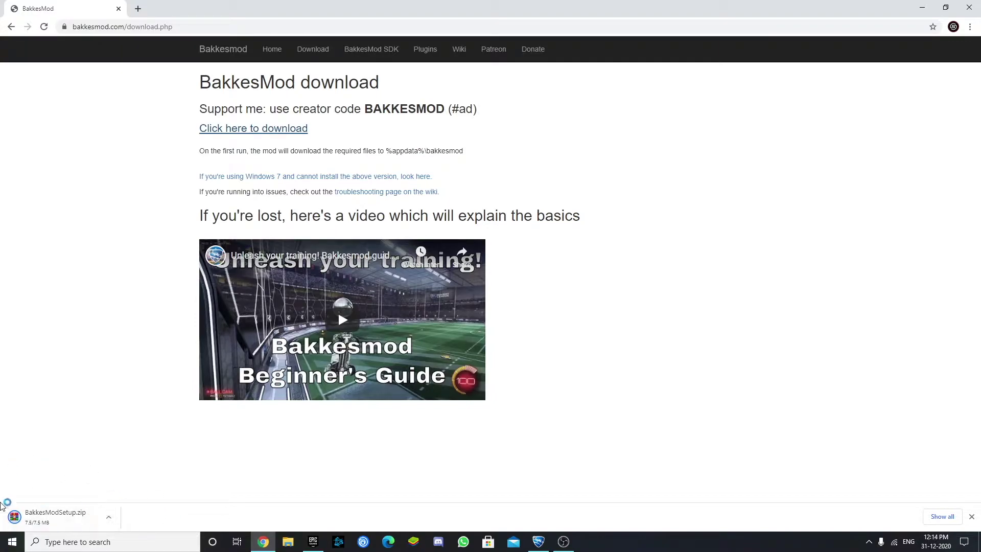
click(109, 518)
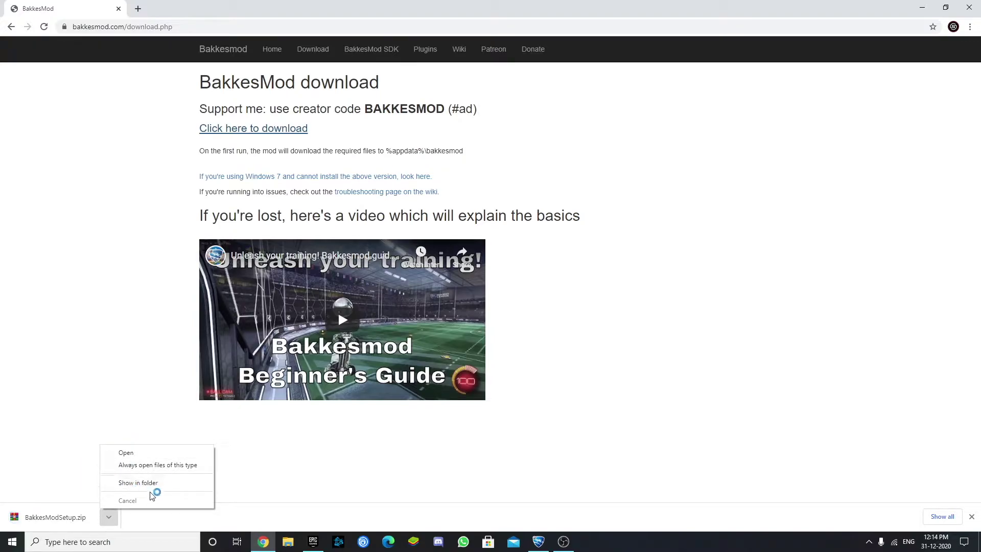
Show BakkesModSetup in the Downloads folder, then start and cancel the WinRAR Extract files dialog.
click(139, 484)
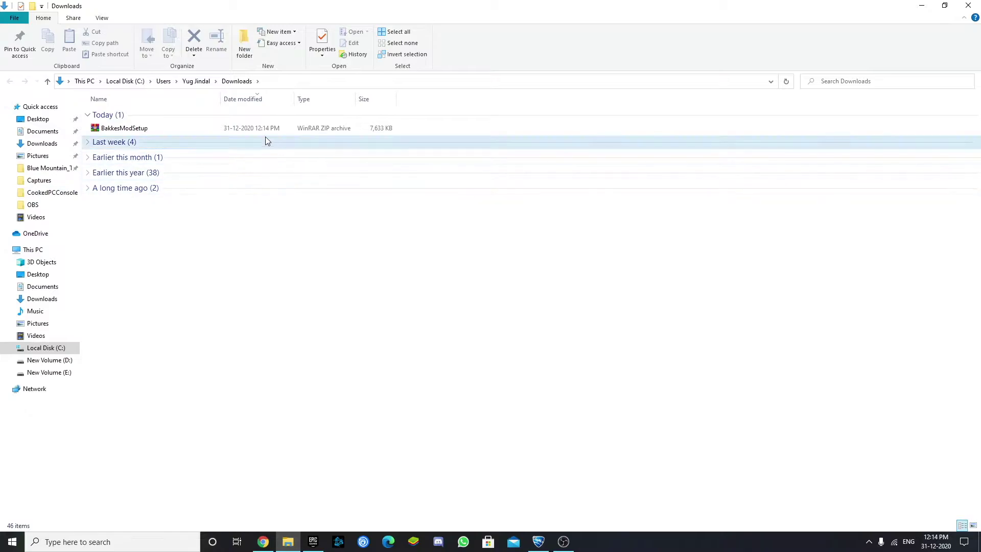
right_click(199, 129)
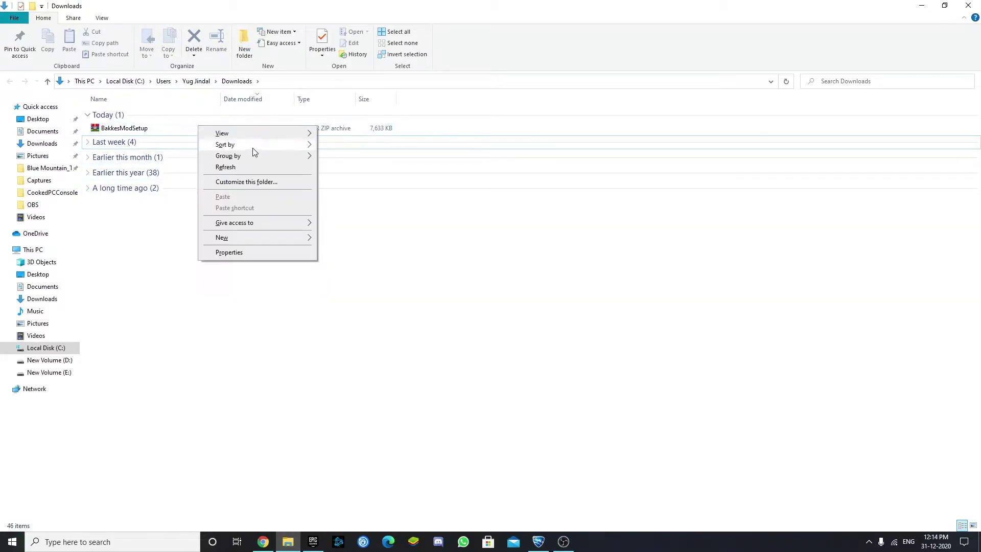
click(118, 201)
right_click(168, 129)
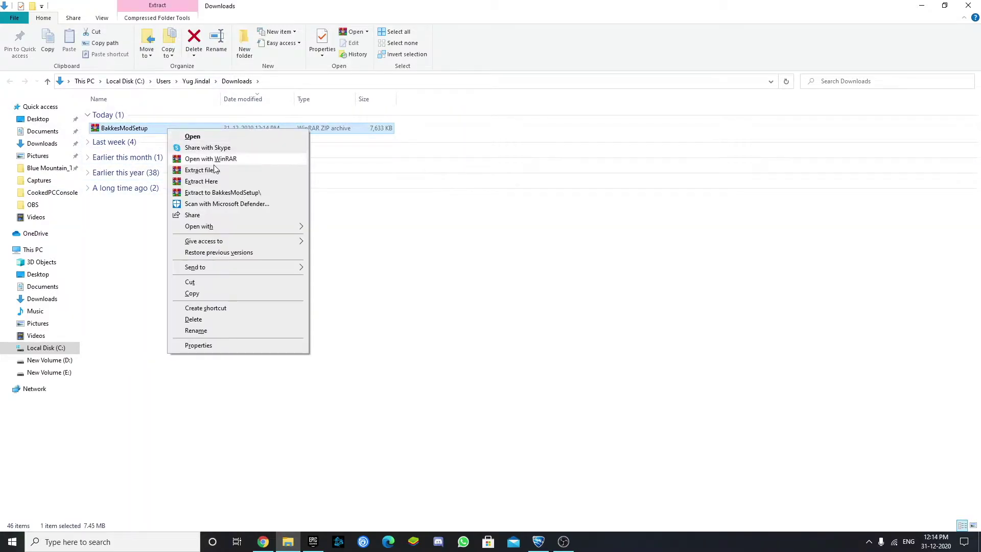
click(217, 170)
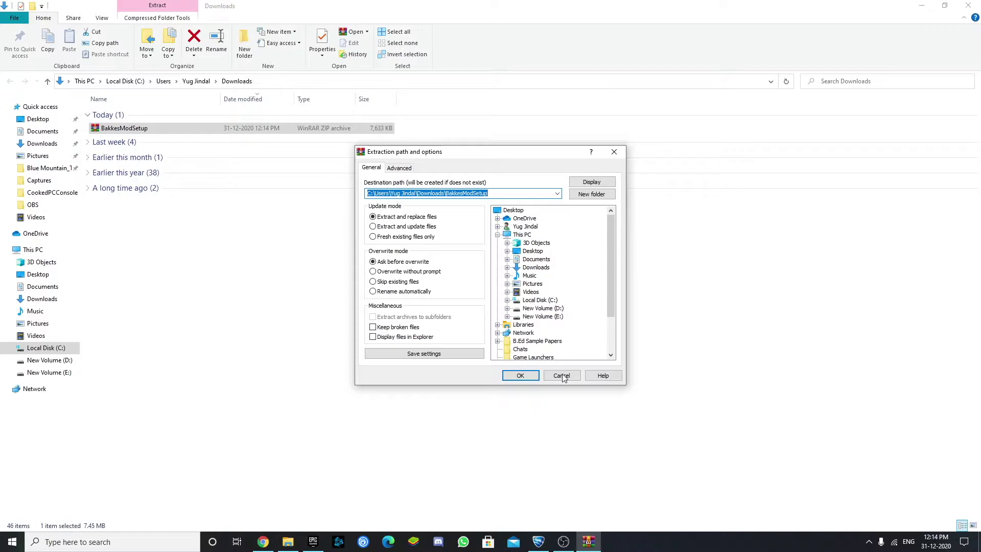
click(561, 375)
Create a new folder named bakkesmod in Downloads.
right_click(428, 128)
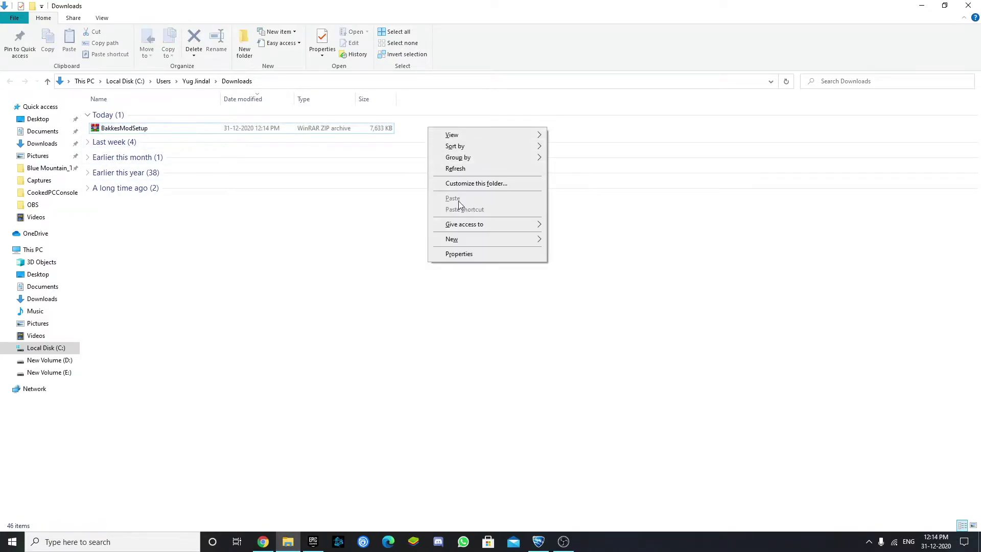
mouse_move(466, 241)
click(635, 247)
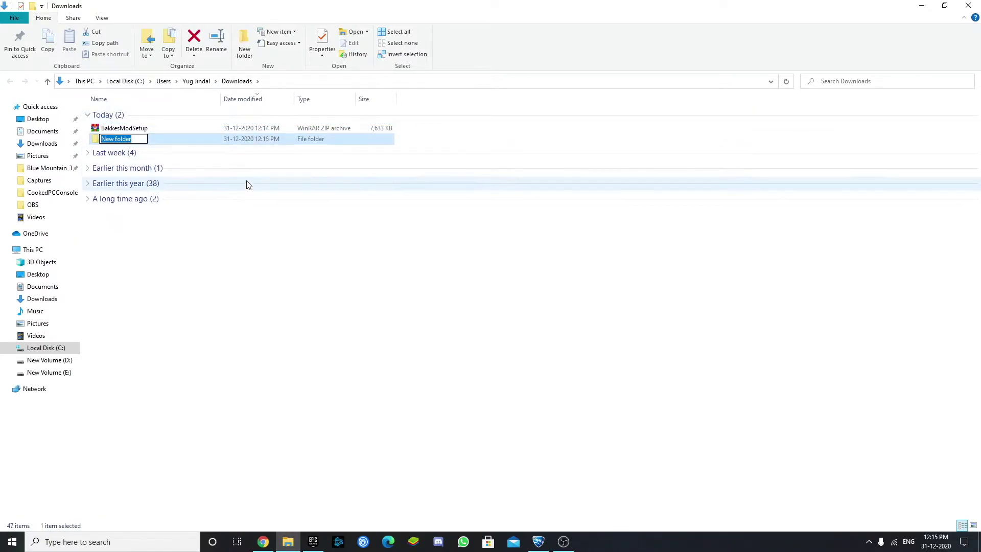
text(bakkesmod)
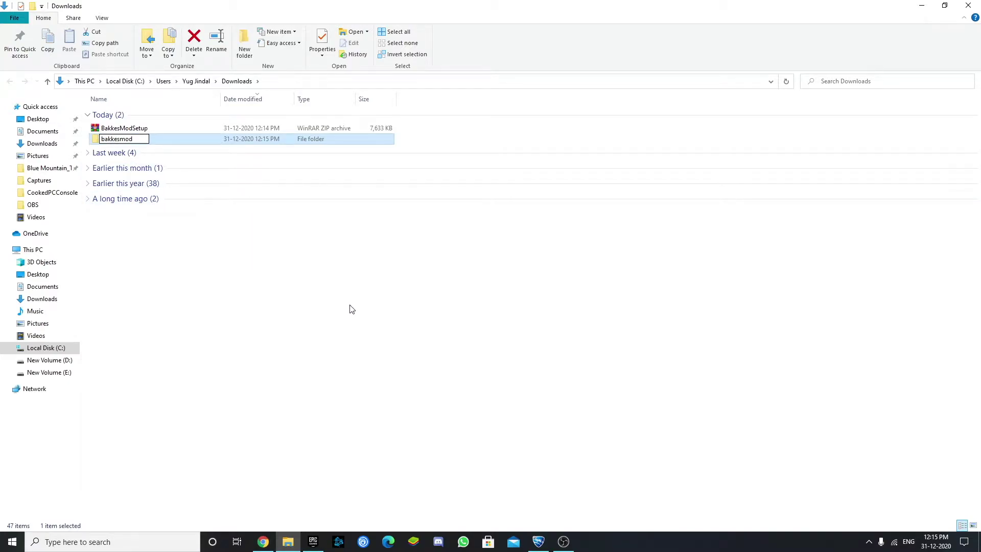
click(351, 308)
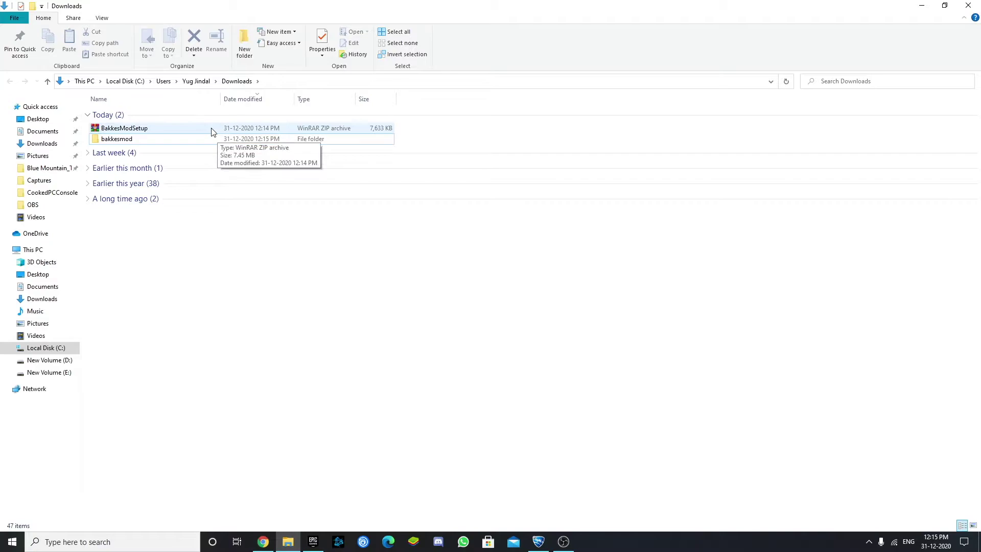
Extract the BakkesModSetup archive into Downloads\bakkesmod and open that folder.
click(213, 131)
right_click(212, 131)
click(240, 169)
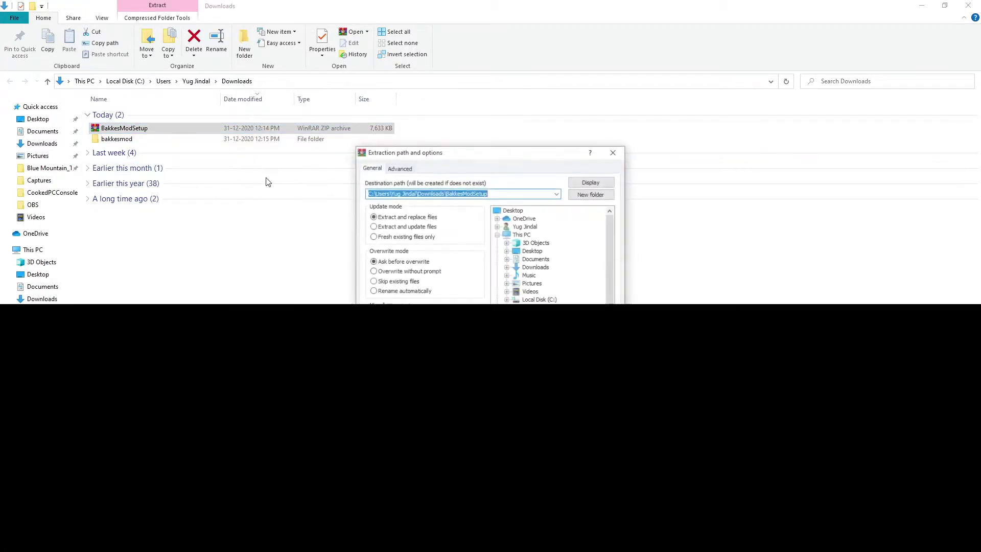
click(545, 269)
double_click(544, 269)
click(544, 276)
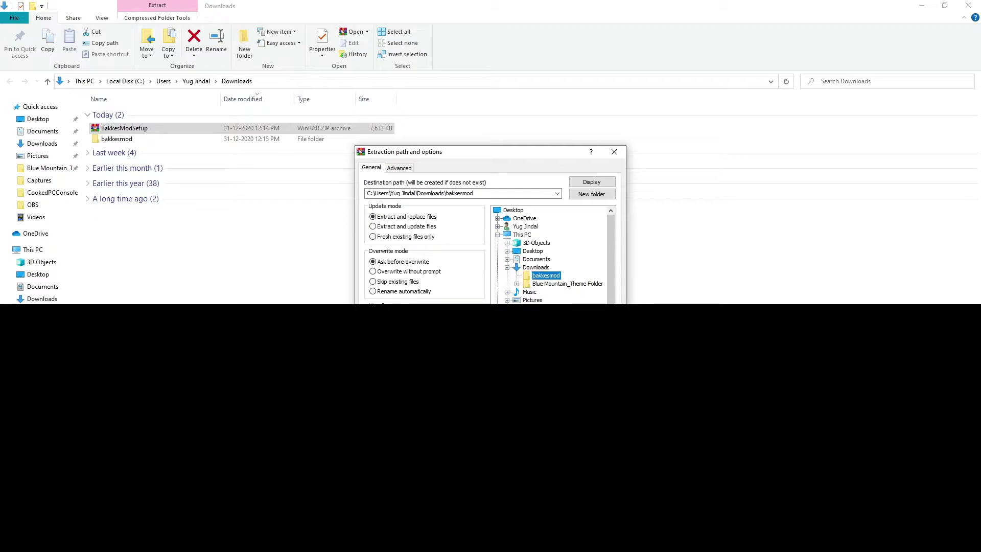
key(Return)
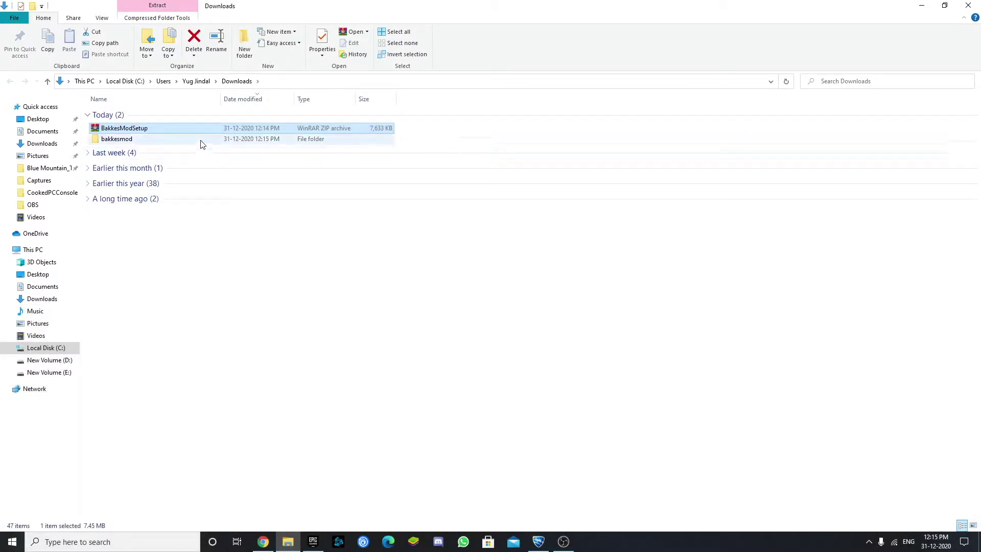
double_click(200, 141)
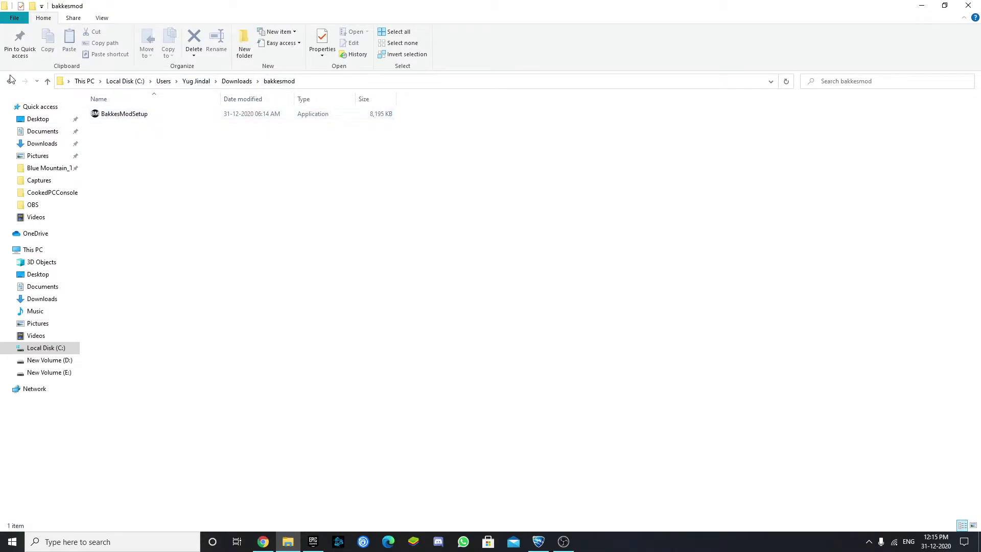
Run BakkesModSetup and install to the default folder, keeping the desktop shortcut.
double_click(127, 116)
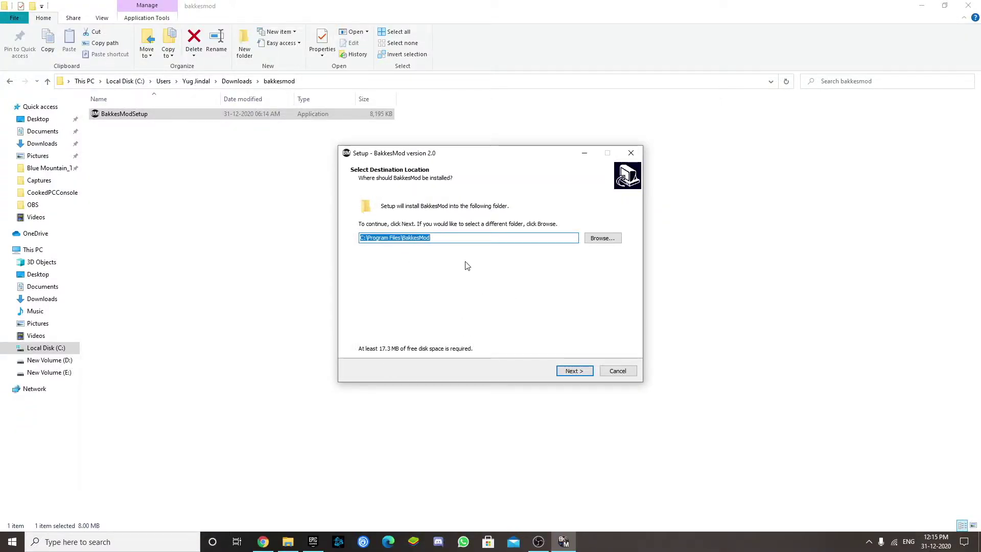
click(585, 369)
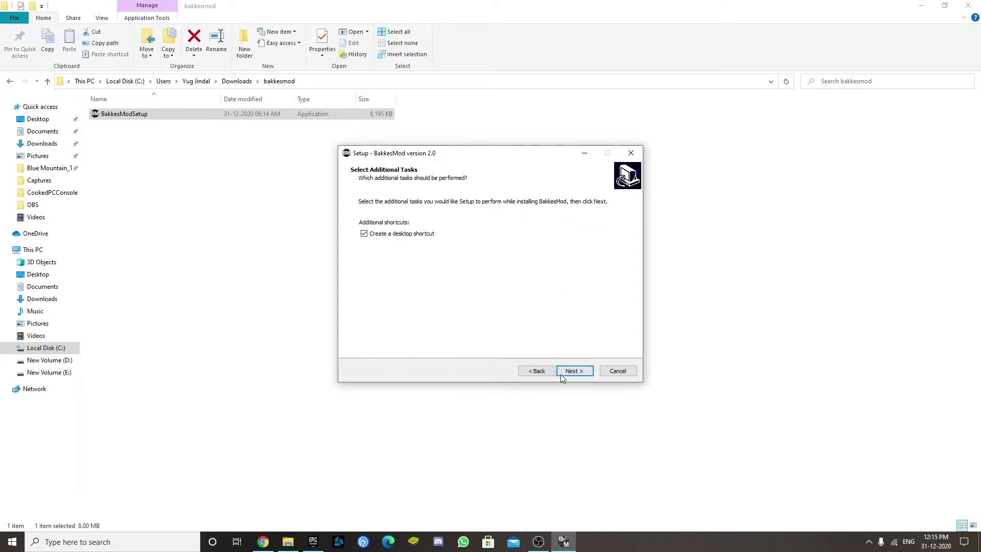
click(563, 375)
click(574, 377)
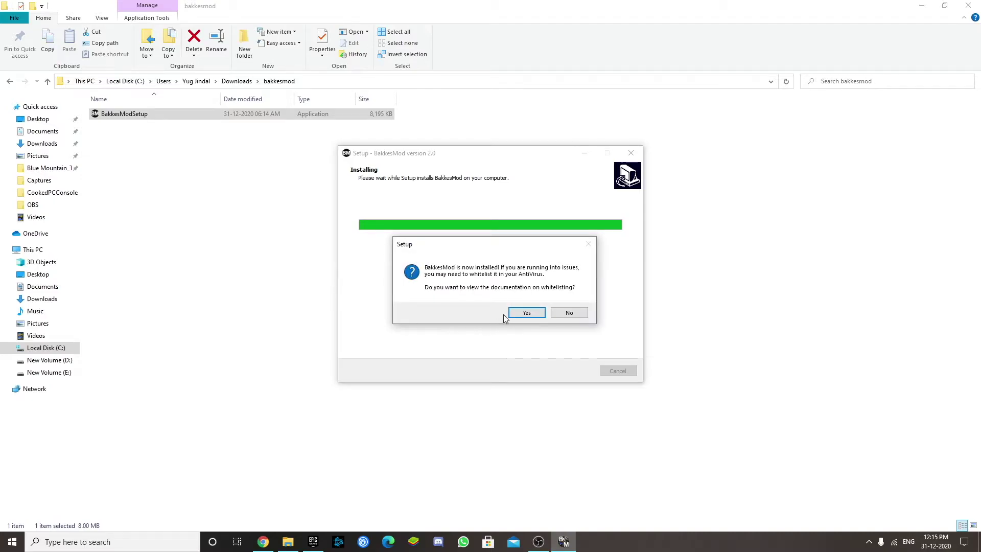
Read the antivirus whitelisting documentation, then close it to return to setup.
click(527, 313)
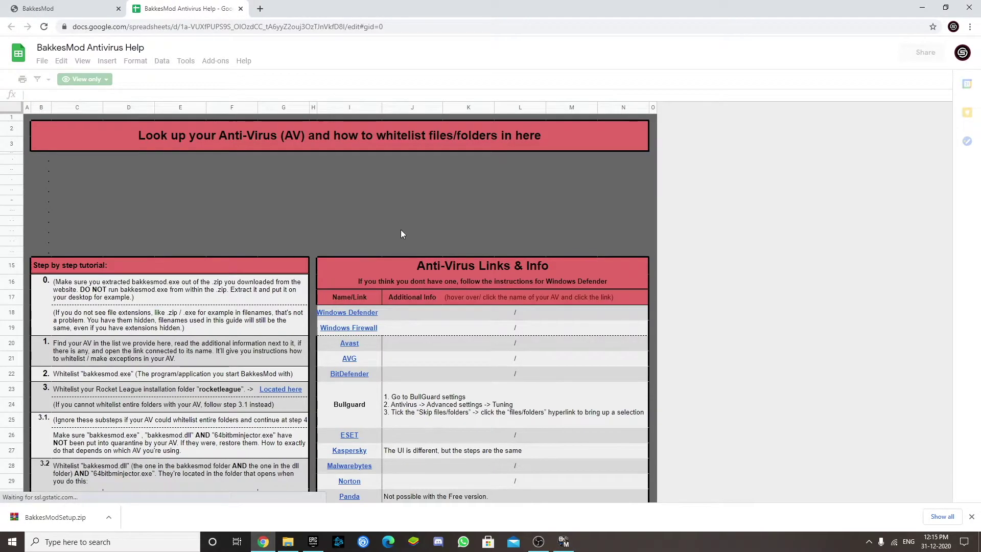
scroll(401, 228, down, 10)
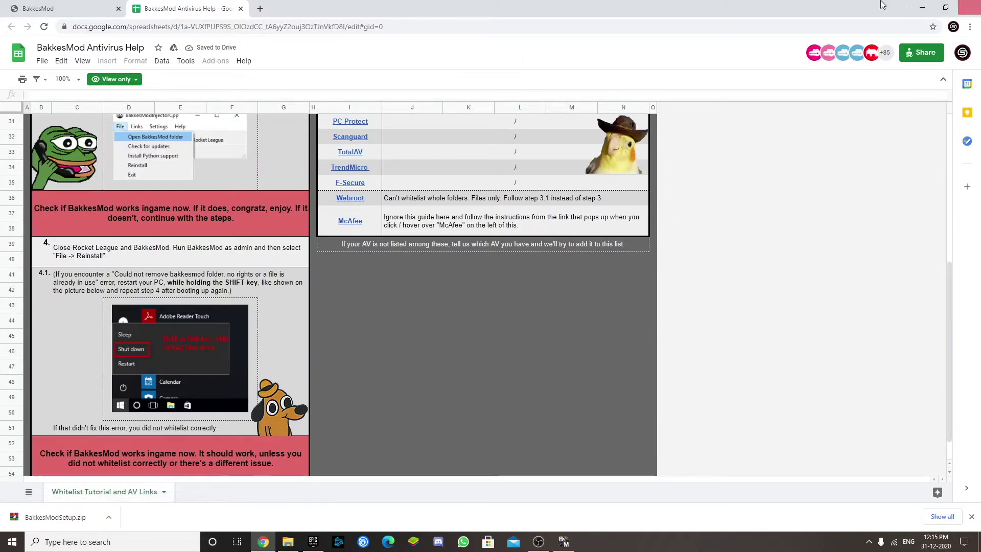
click(968, 8)
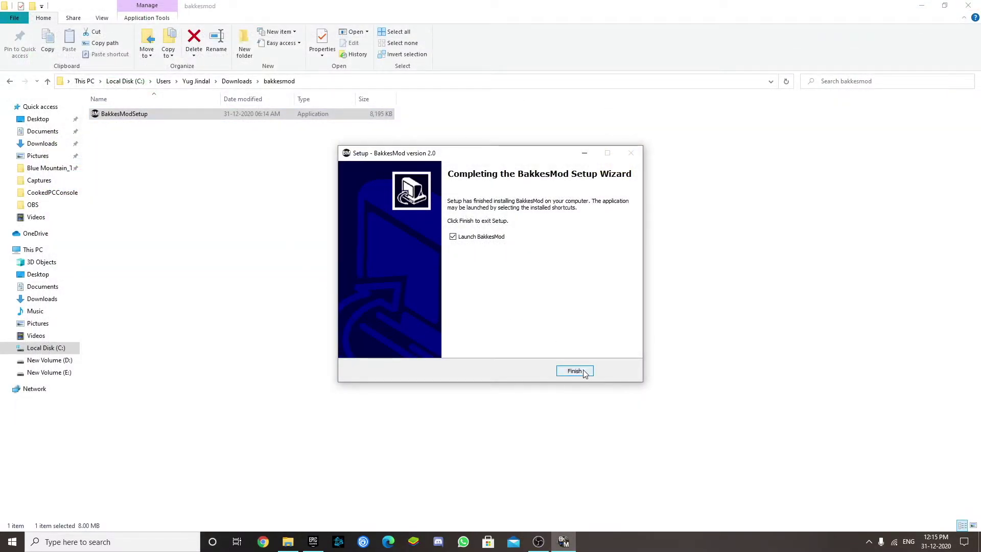
Finish setup with Launch BakkesMod ticked, accept the update, and bring up the Epic Games library.
click(574, 371)
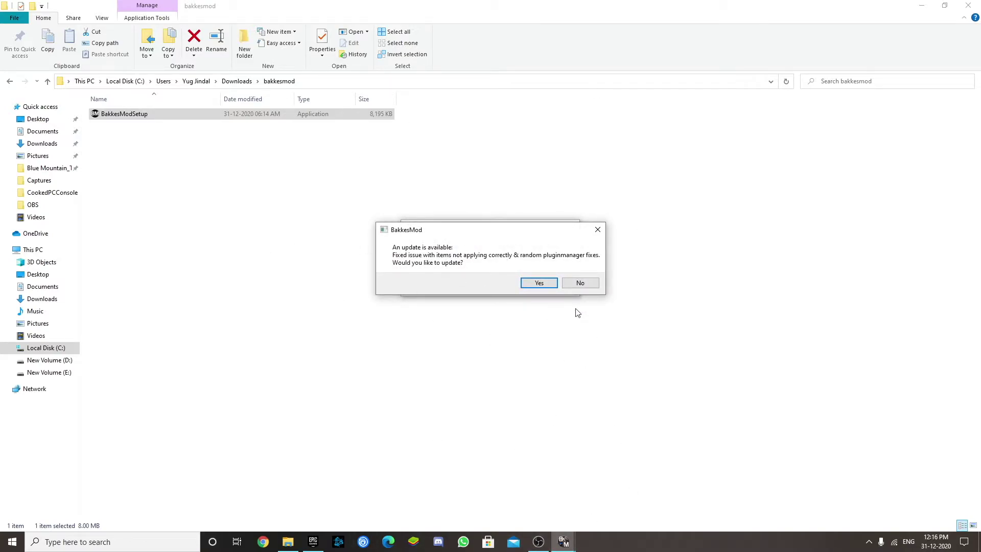
click(523, 282)
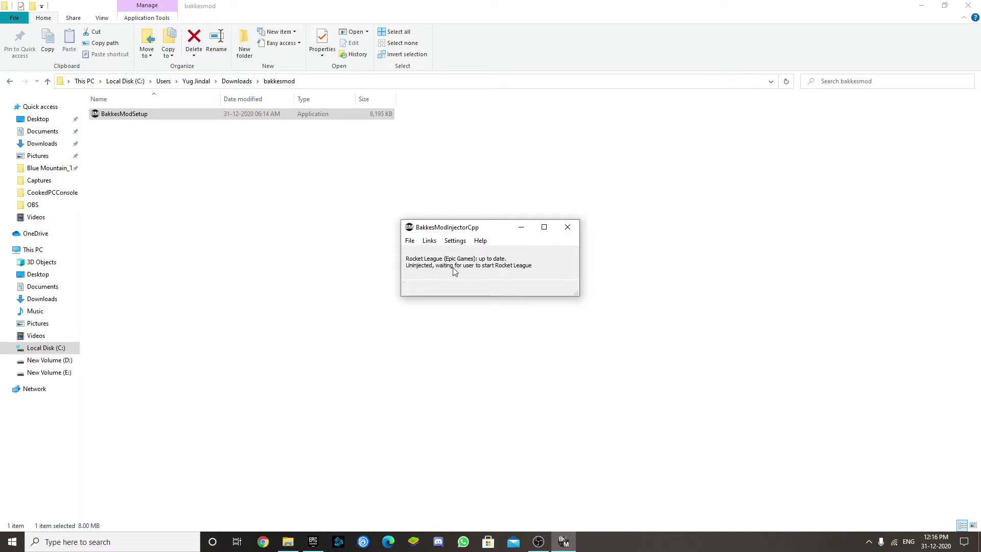
click(312, 541)
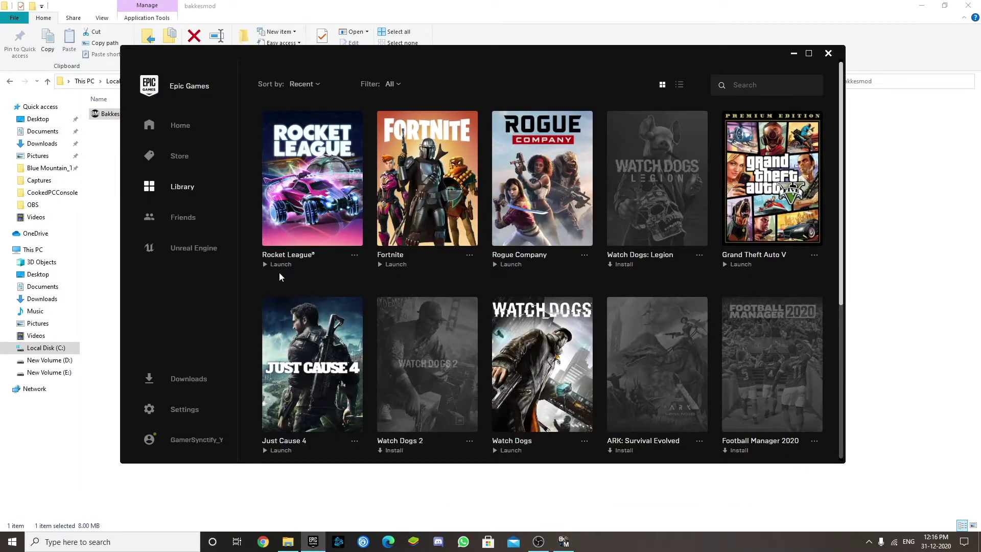
Minimize the Epic Games Launcher while Rocket League loads.
click(794, 53)
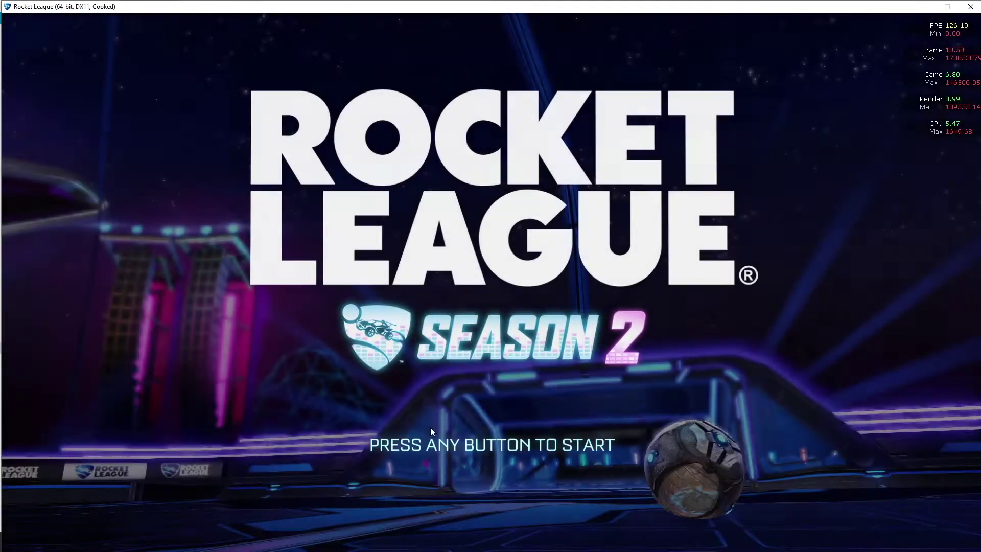
Allow Rocket League through the firewall, start Free Play in DFH Stadium, and open BakkesMod with F2.
click(431, 428)
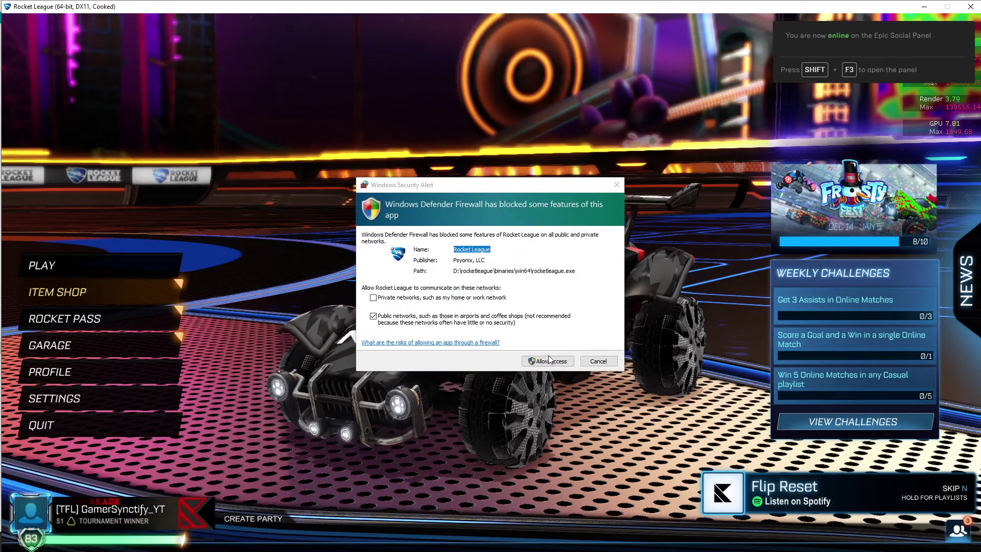
click(554, 362)
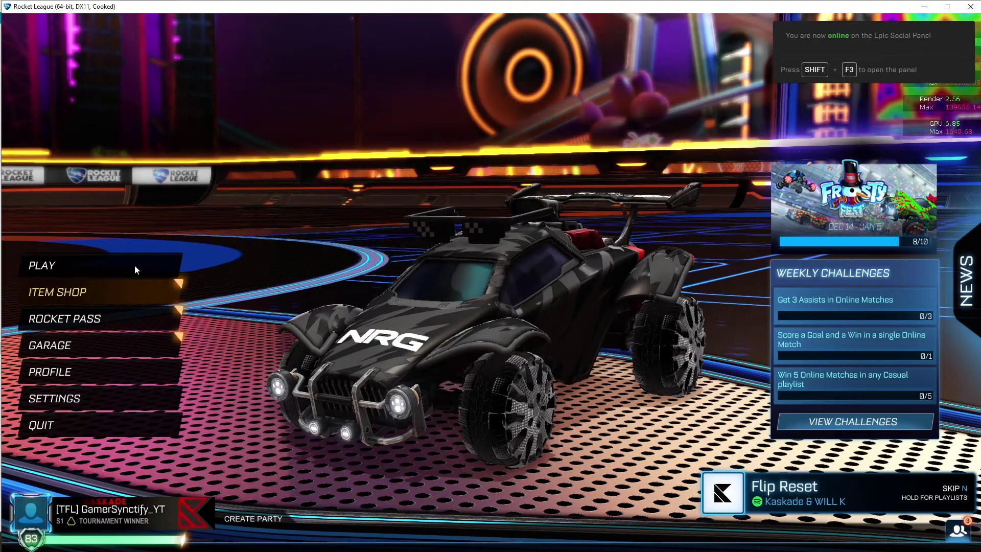
click(108, 265)
click(357, 372)
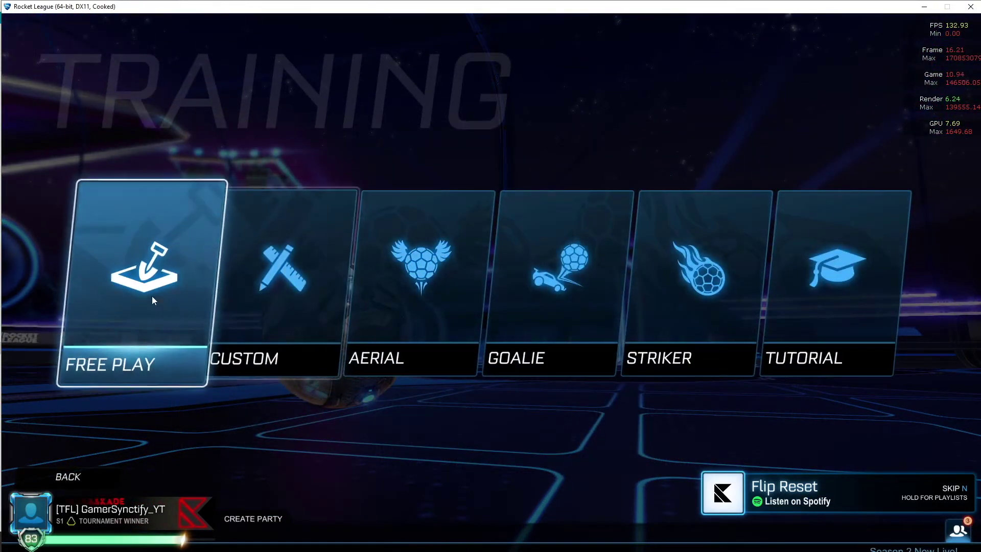
click(152, 296)
click(444, 370)
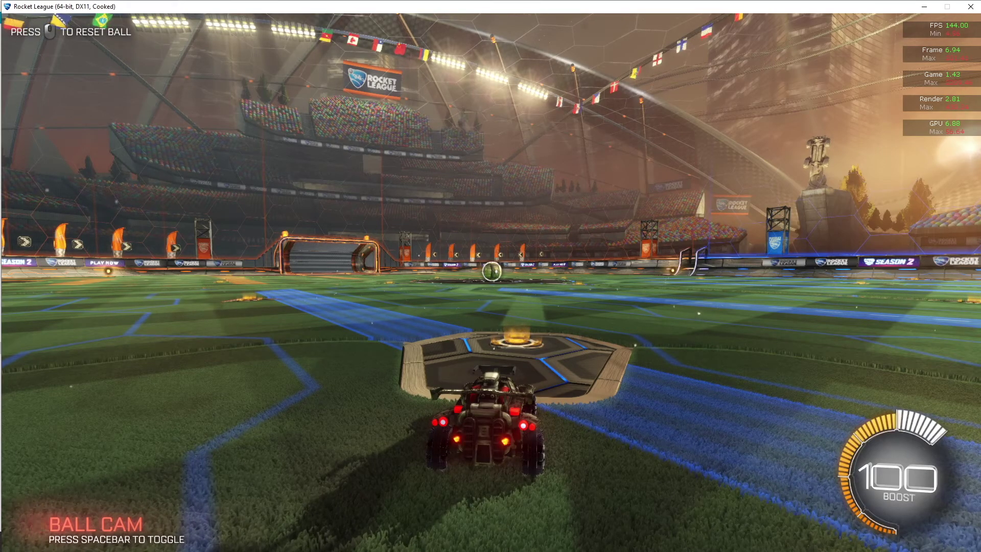
key(F2)
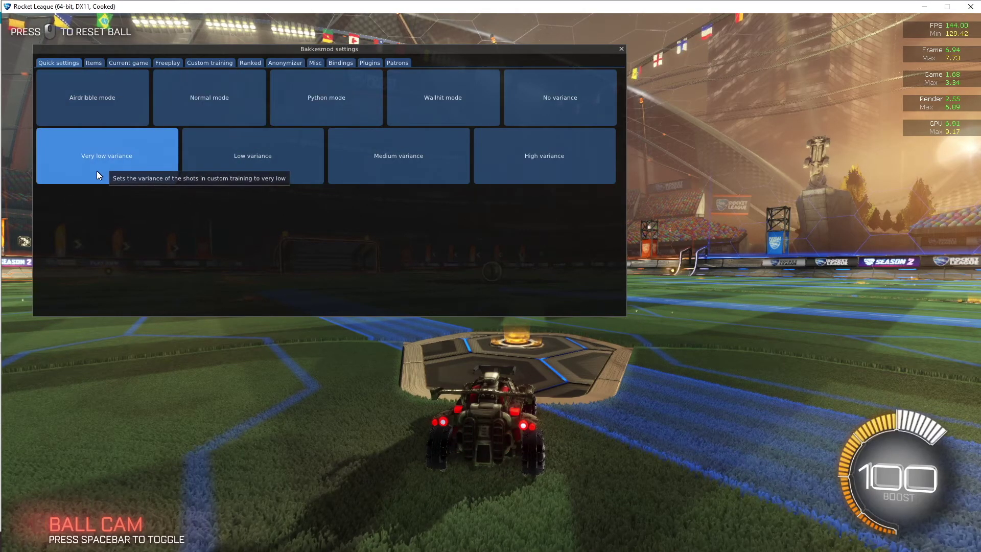
Try Airdribble mode, revert to Normal mode, tick Enable item mods, then return to Quick settings.
click(84, 108)
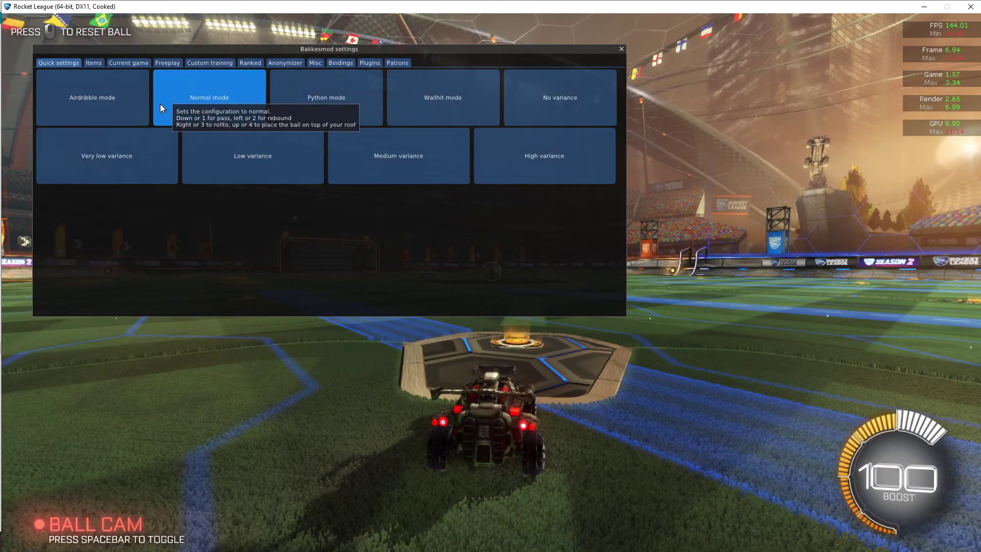
click(160, 103)
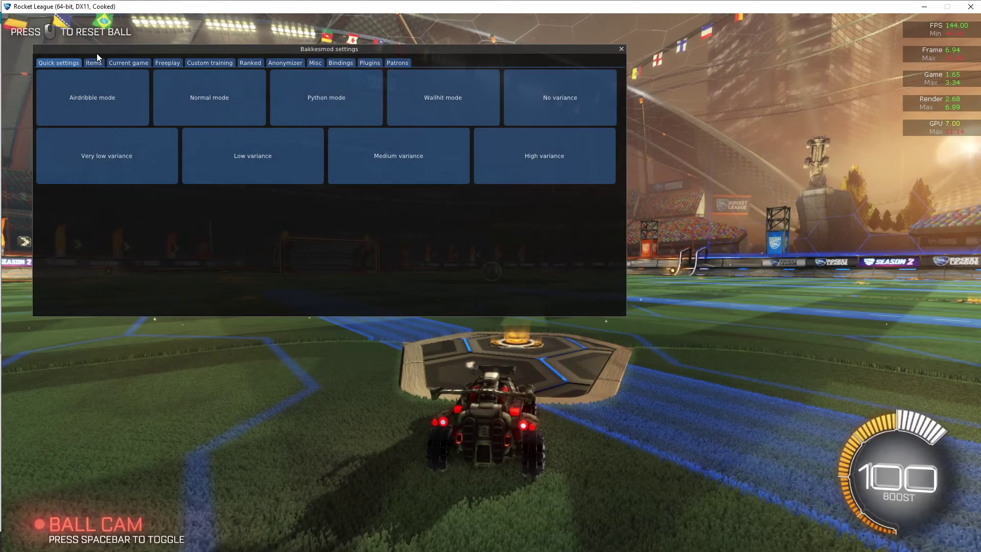
click(94, 63)
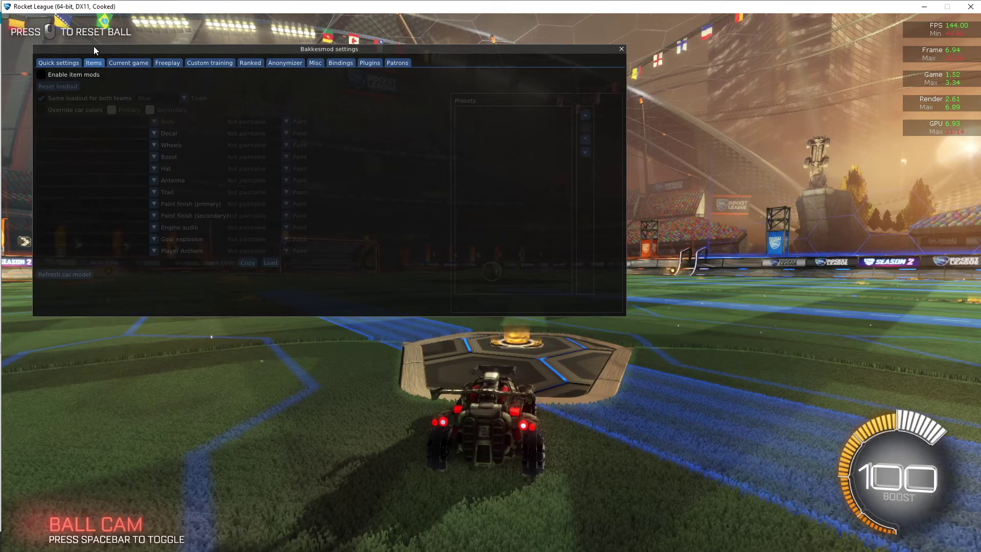
click(57, 75)
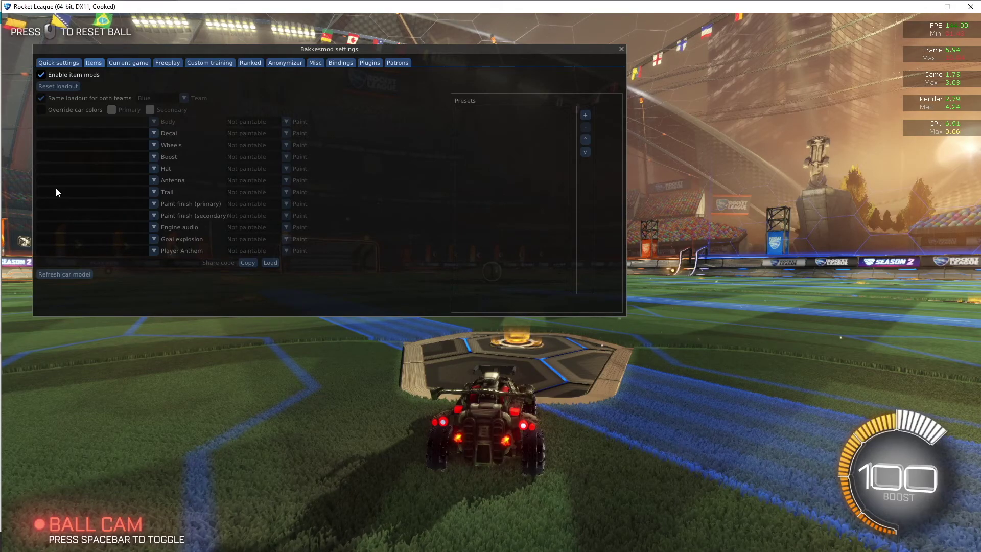
click(140, 63)
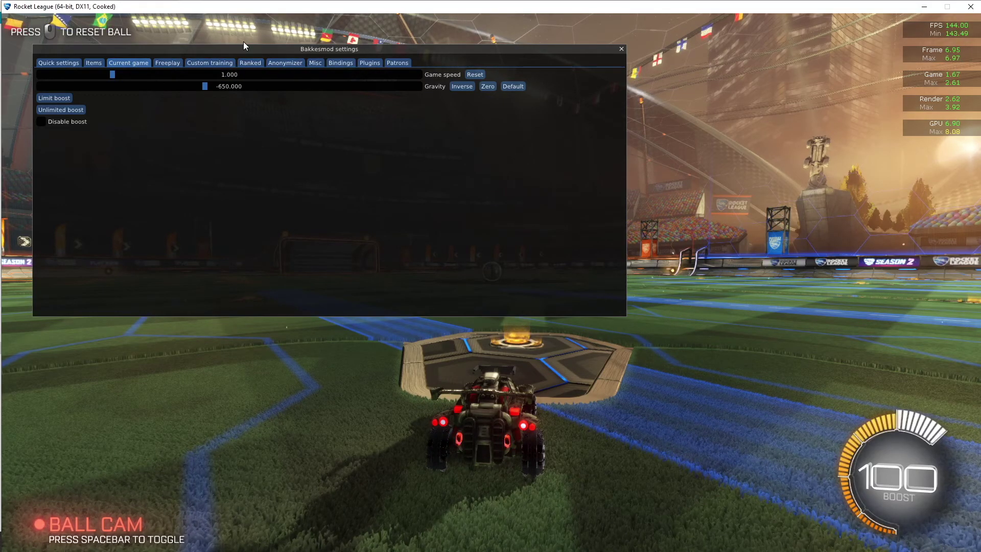
click(80, 64)
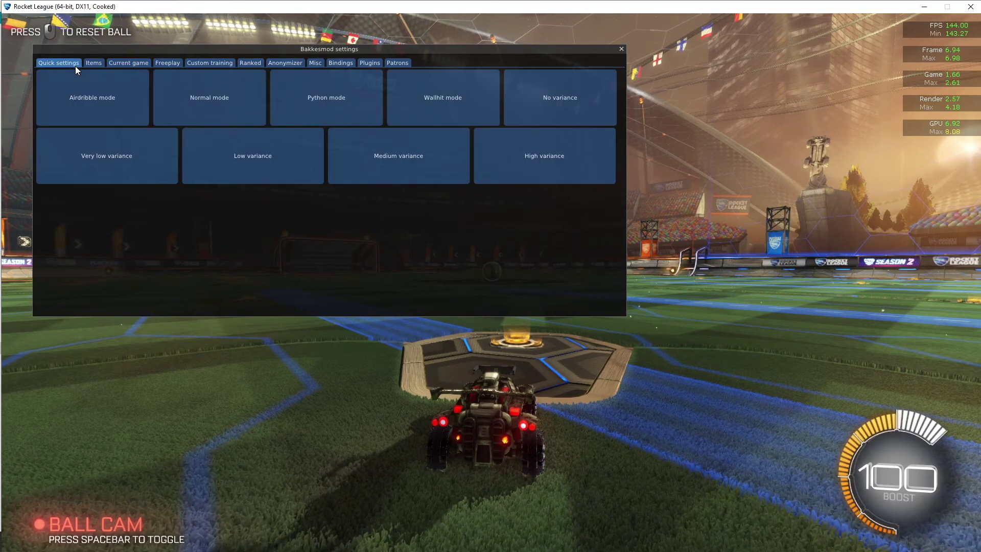